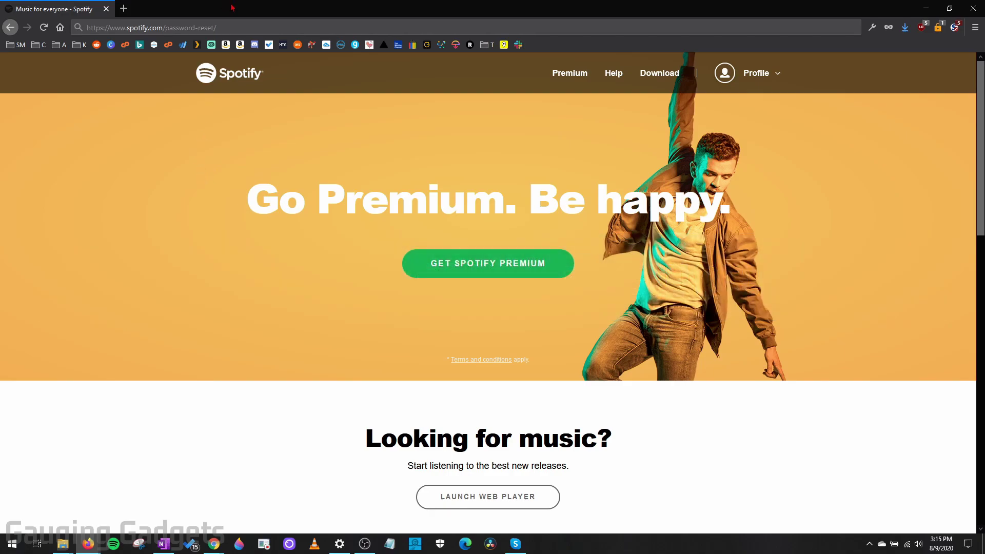
Step: Request a password-reset email from Spotify's Password Reset page using the account email
left_click(238, 24)
key("Return")
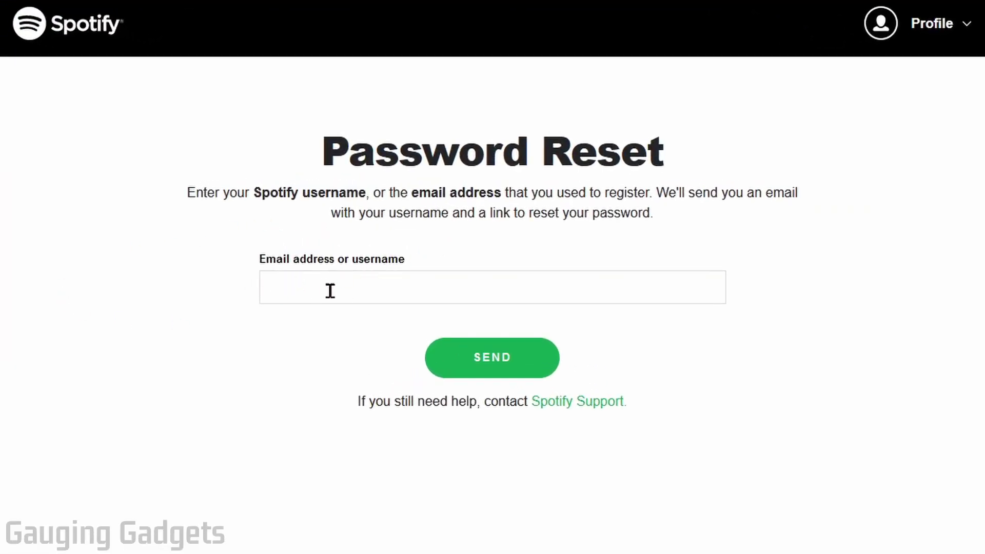
left_click(330, 290)
left_click(501, 362)
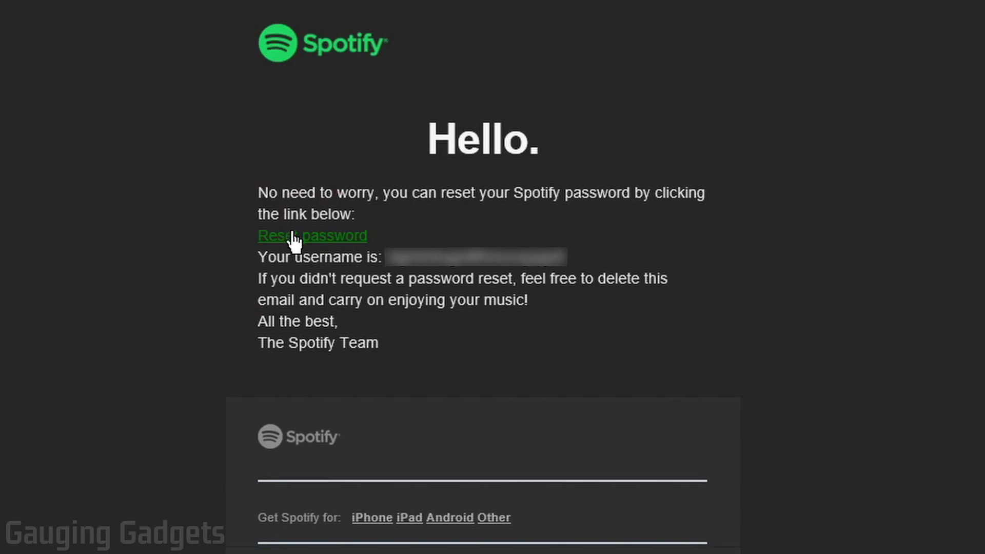
Step: Follow the 'Reset password' link in Spotify's reset email
left_click(307, 240)
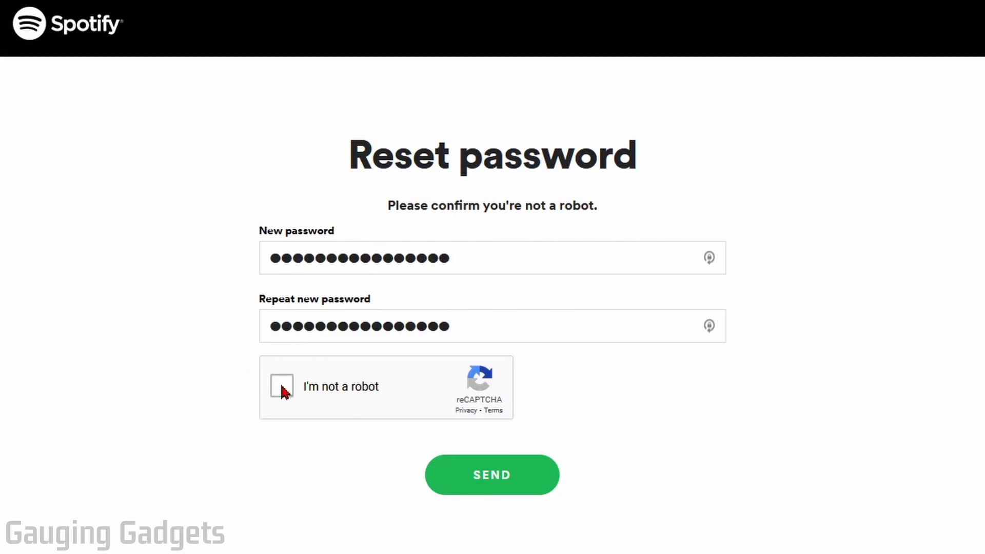
Step: Tick the 'I'm not a robot' reCAPTCHA to submit the new password
left_click(283, 388)
left_click(484, 473)
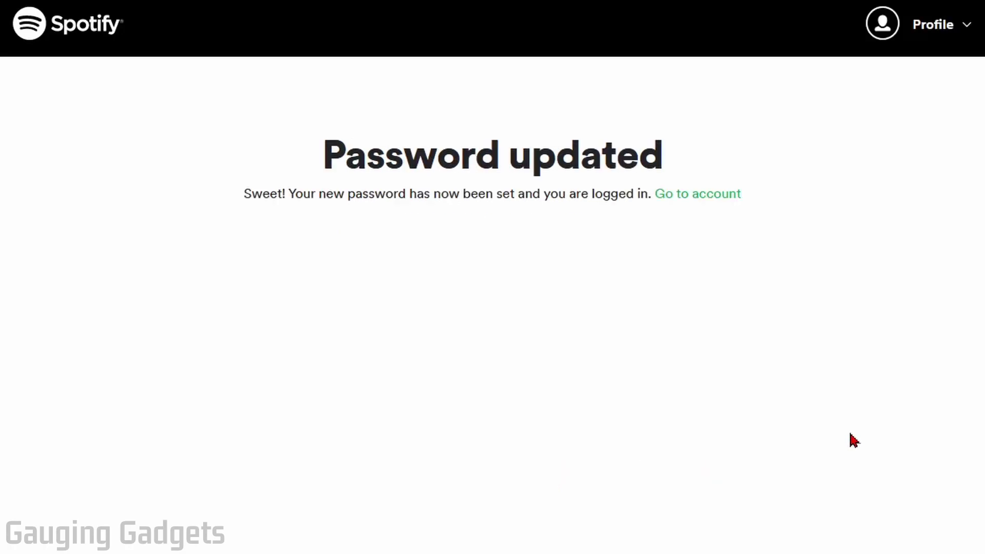